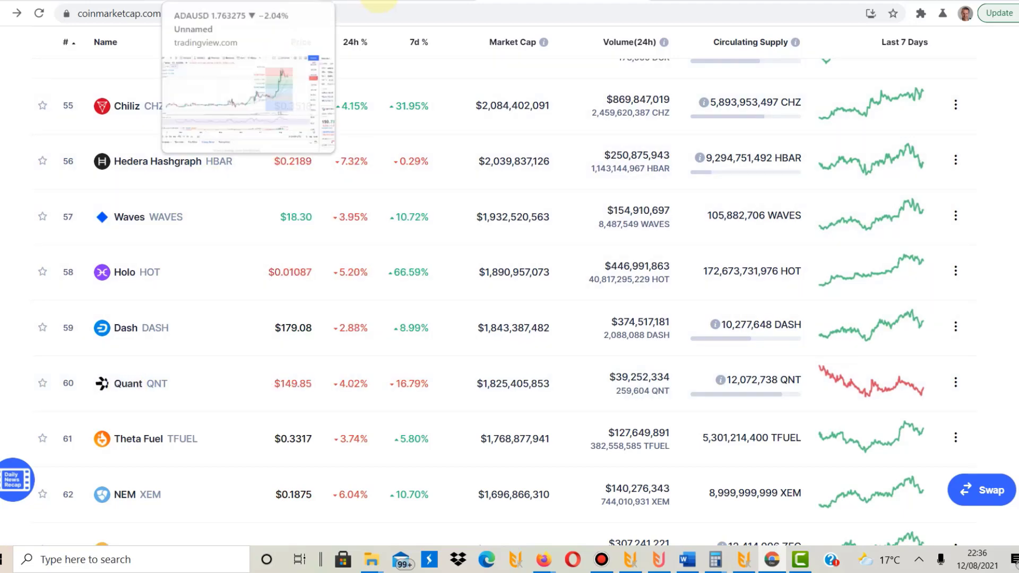
Bring up the QNTUSDT daily chart and zoom in on May through September.
click(427, 2)
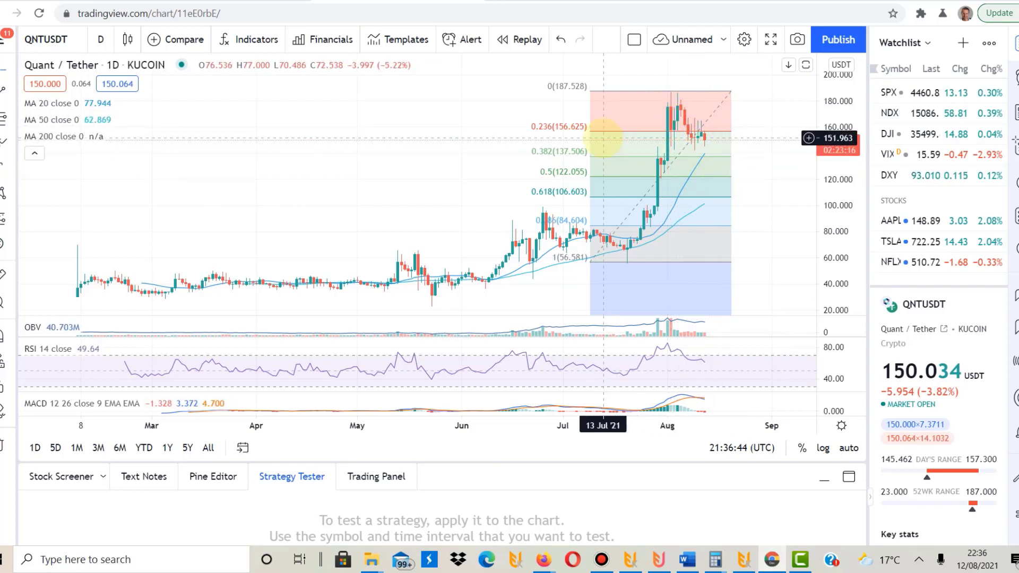
scroll(604, 137, right, 5)
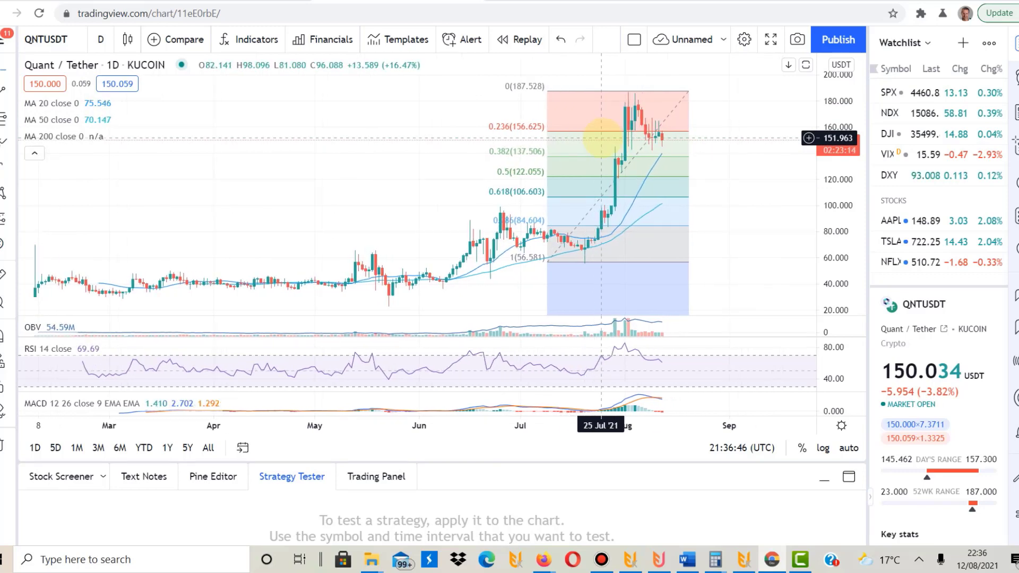
scroll(602, 137, up, 4)
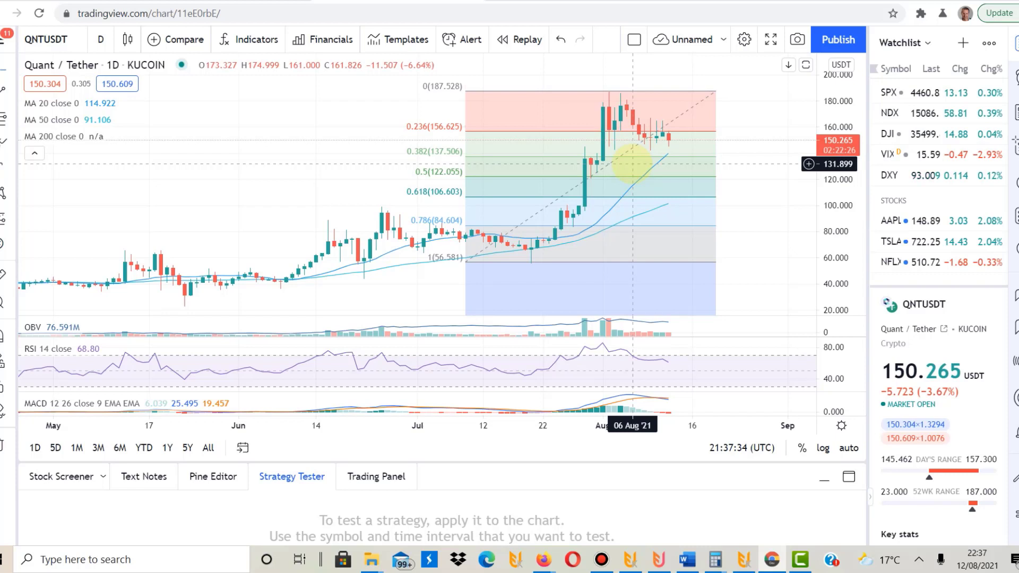
click(667, 157)
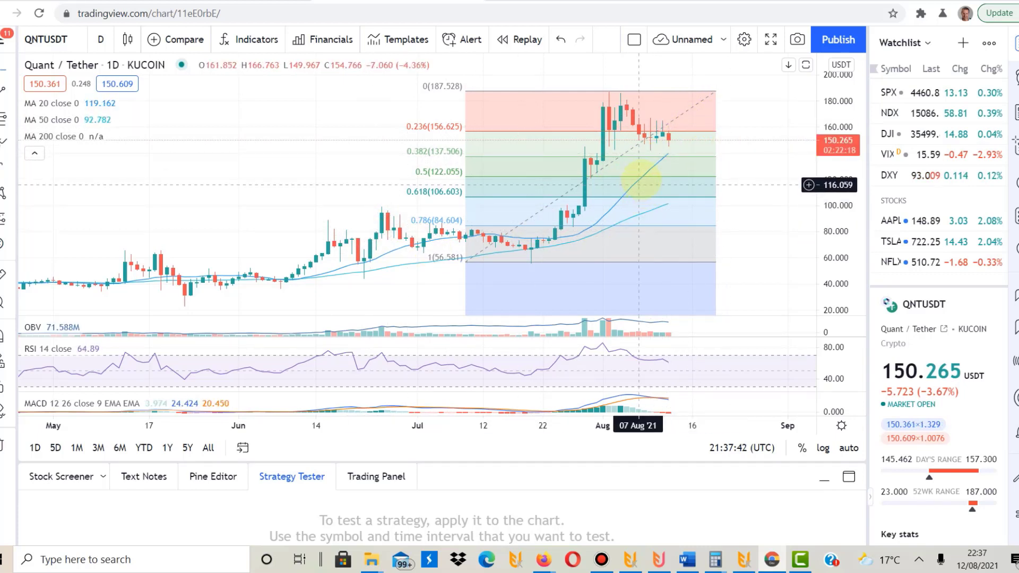
click(645, 175)
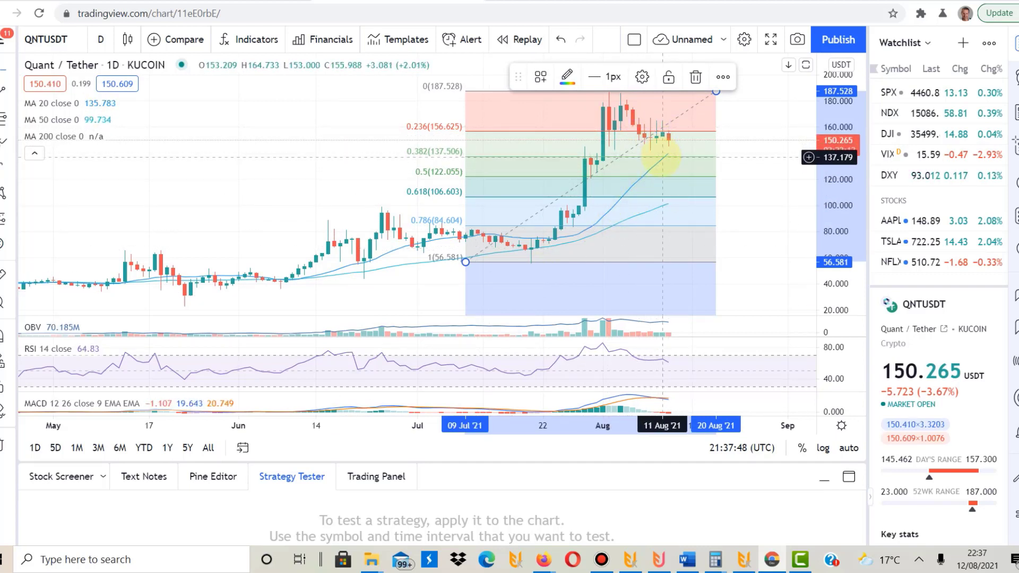
click(658, 162)
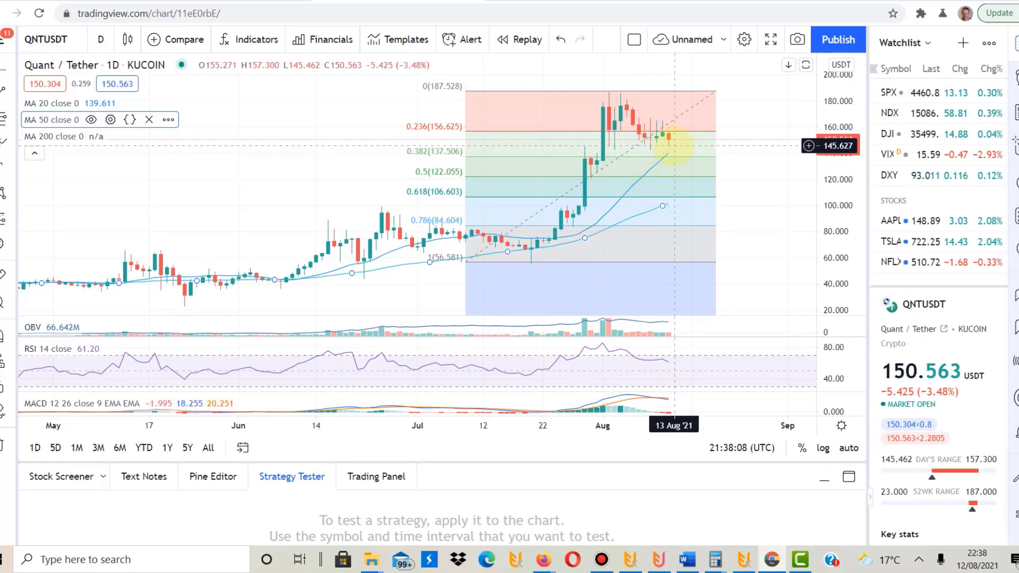
Zoom the time axis in on late June to mid-August and select the MA 20 line.
scroll(674, 145, up, 3)
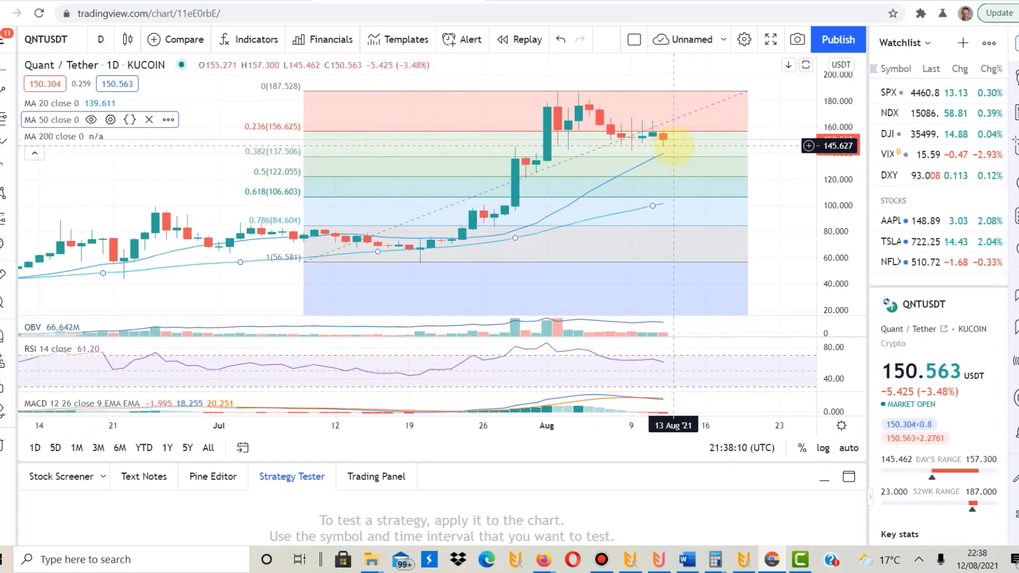
scroll(674, 145, up, 2)
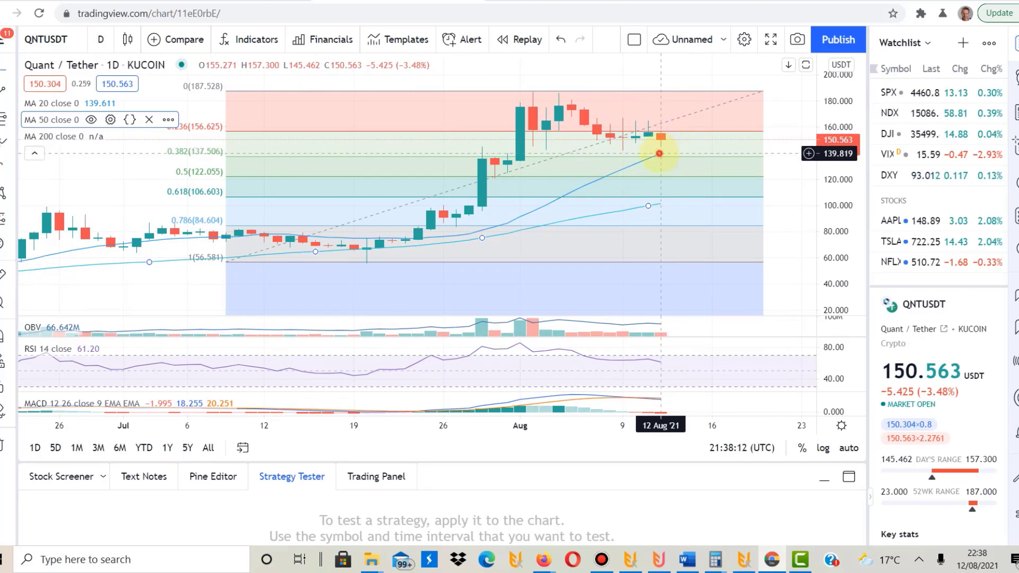
click(660, 153)
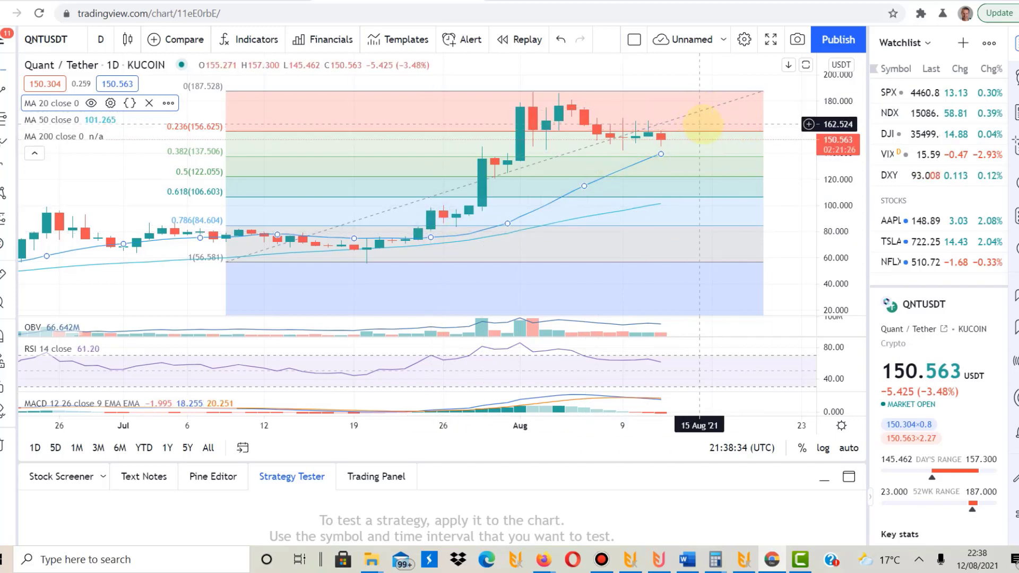
click(710, 126)
drag(710, 127, 694, 172)
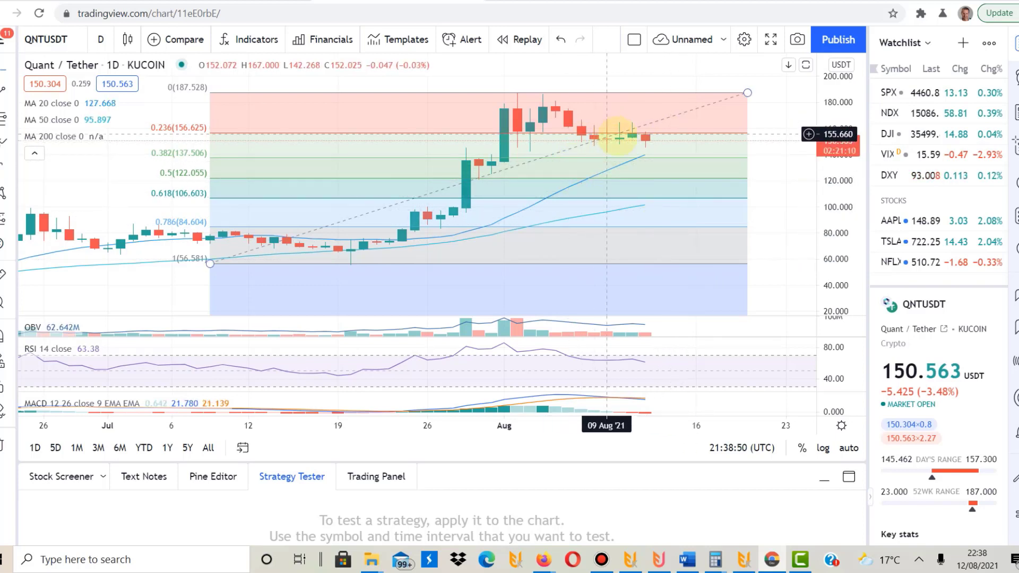
click(645, 154)
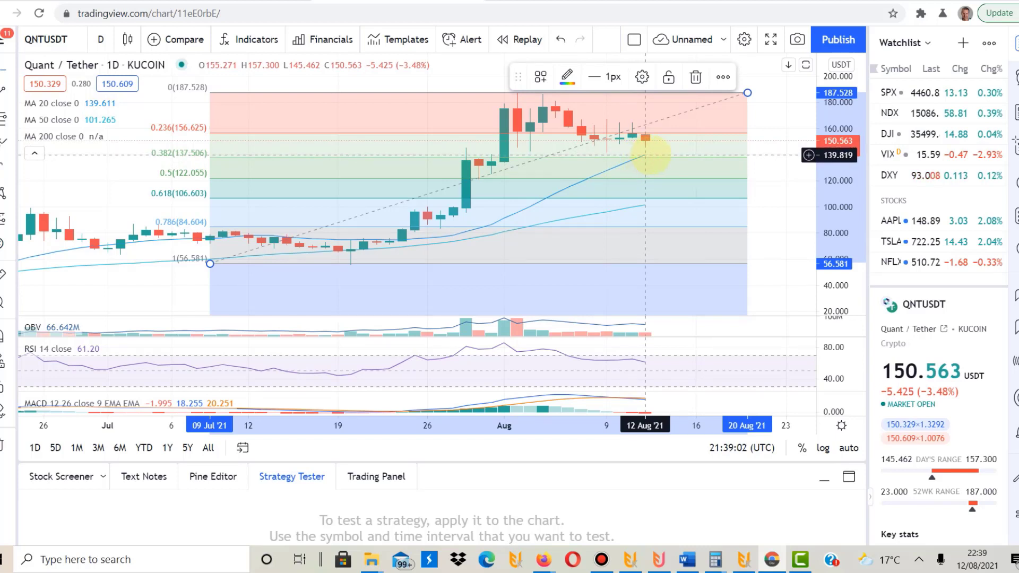
click(636, 158)
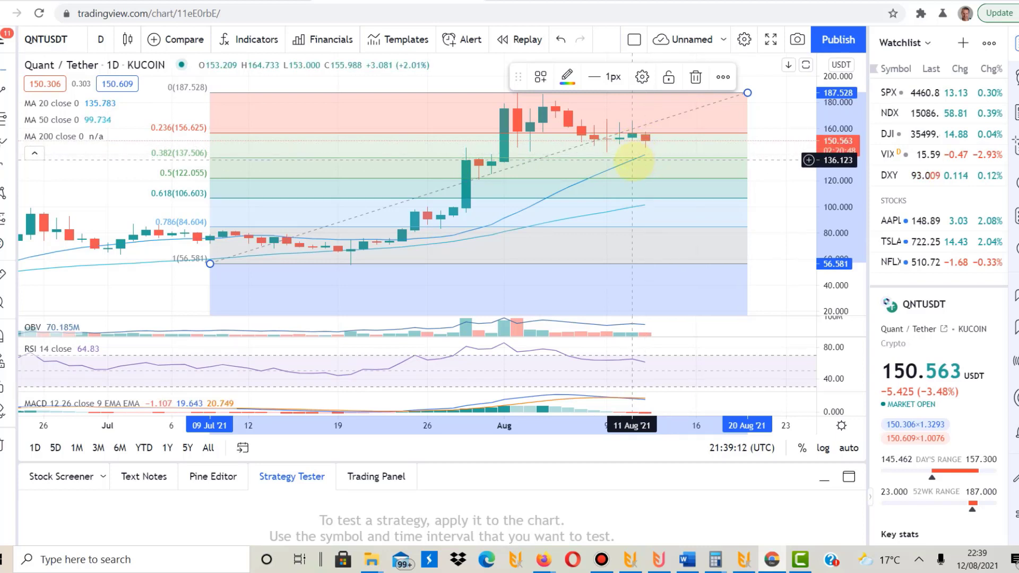
click(632, 161)
click(633, 161)
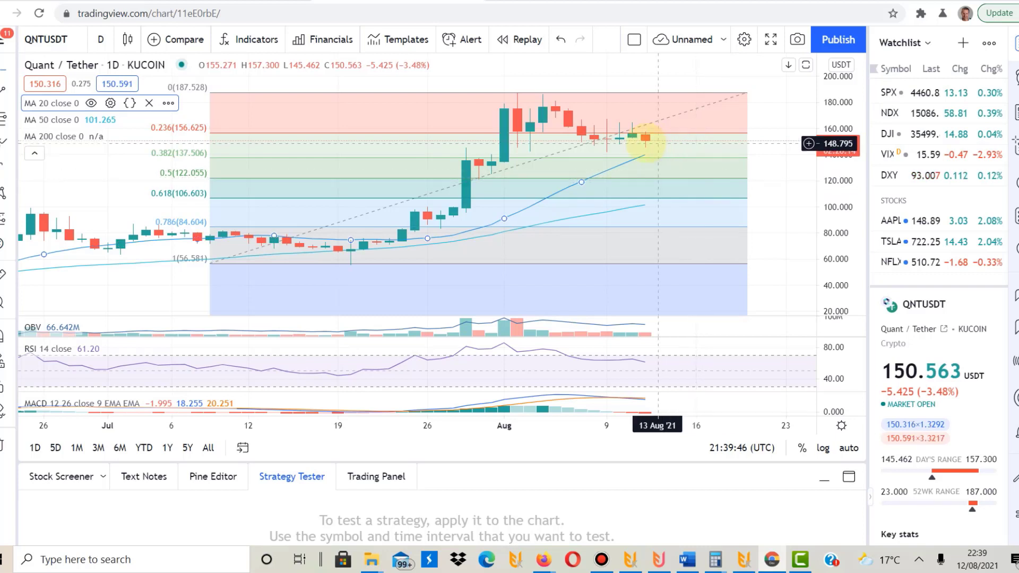
click(645, 155)
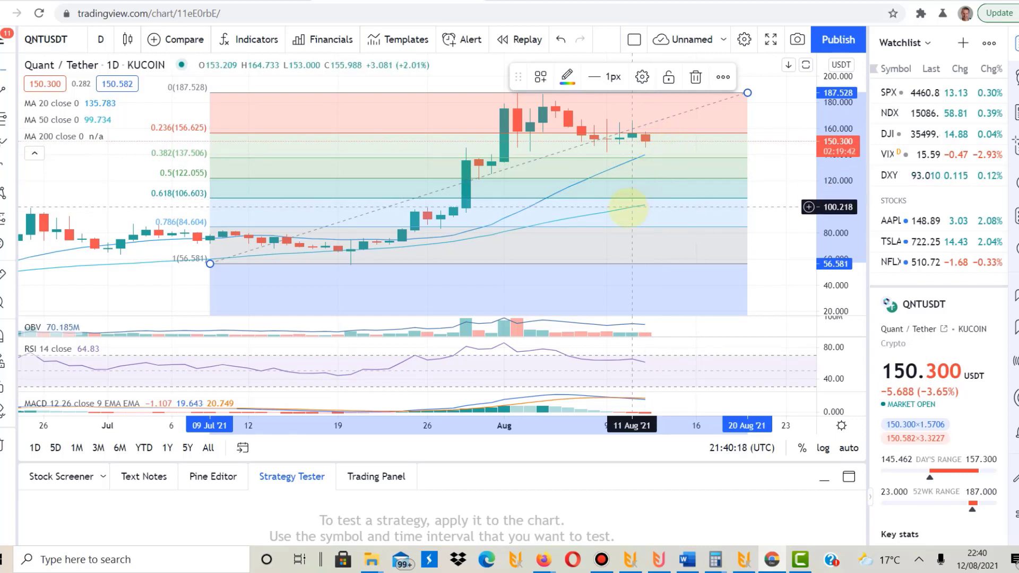
click(543, 225)
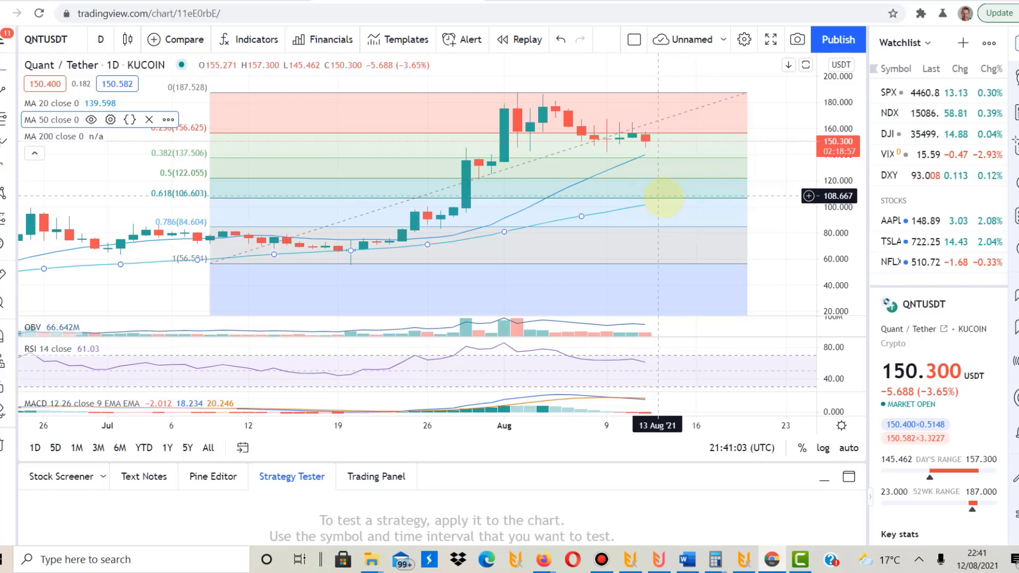
click(658, 200)
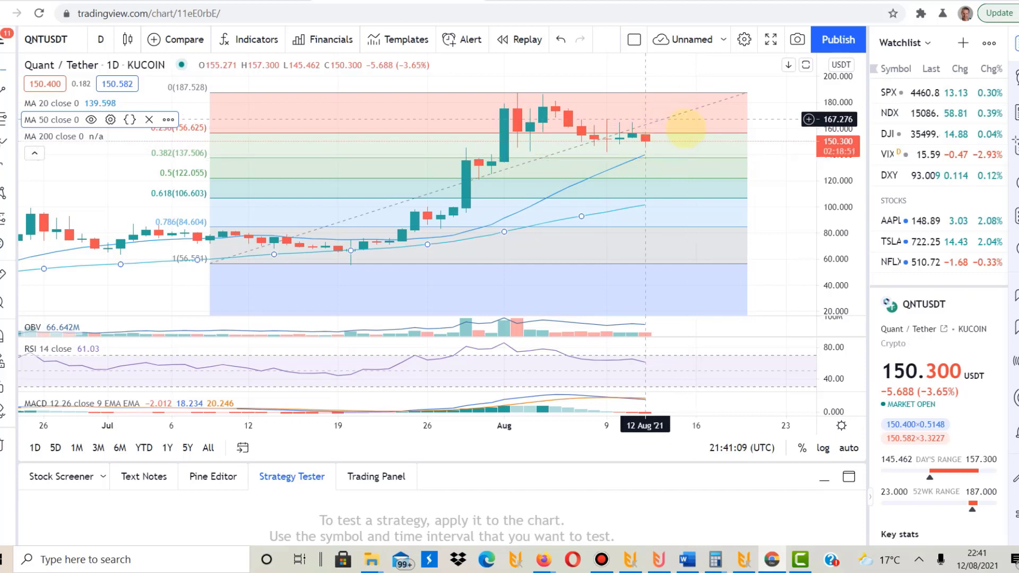
scroll(695, 163, up, 1)
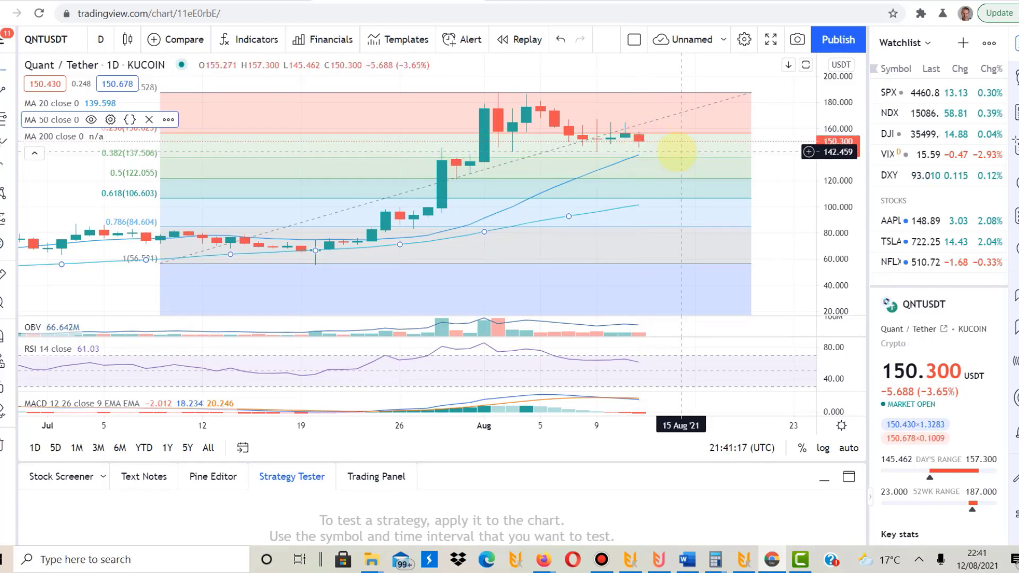
scroll(676, 156, up, 1)
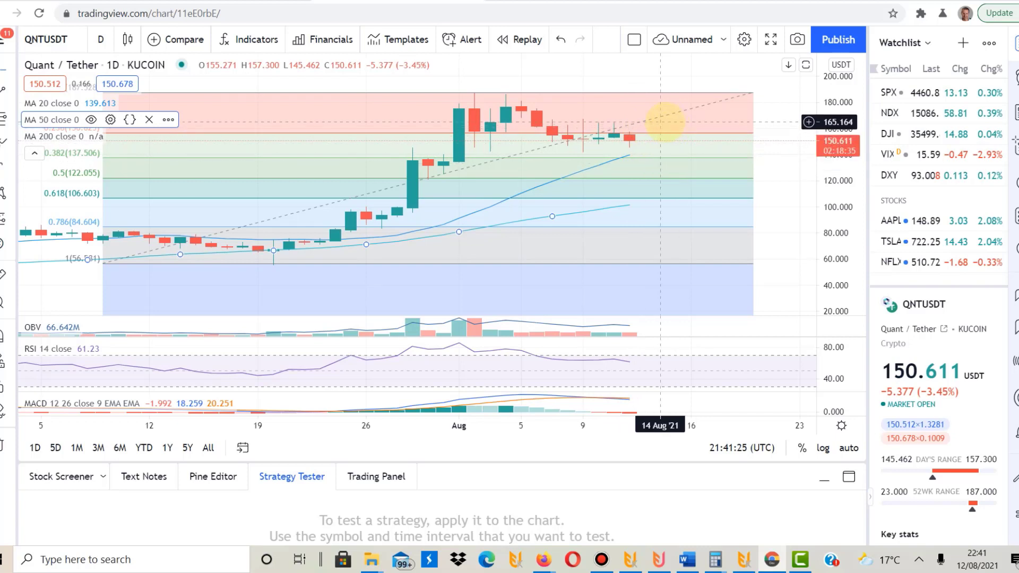
scroll(662, 123, up, 2)
scroll(665, 122, down, 5)
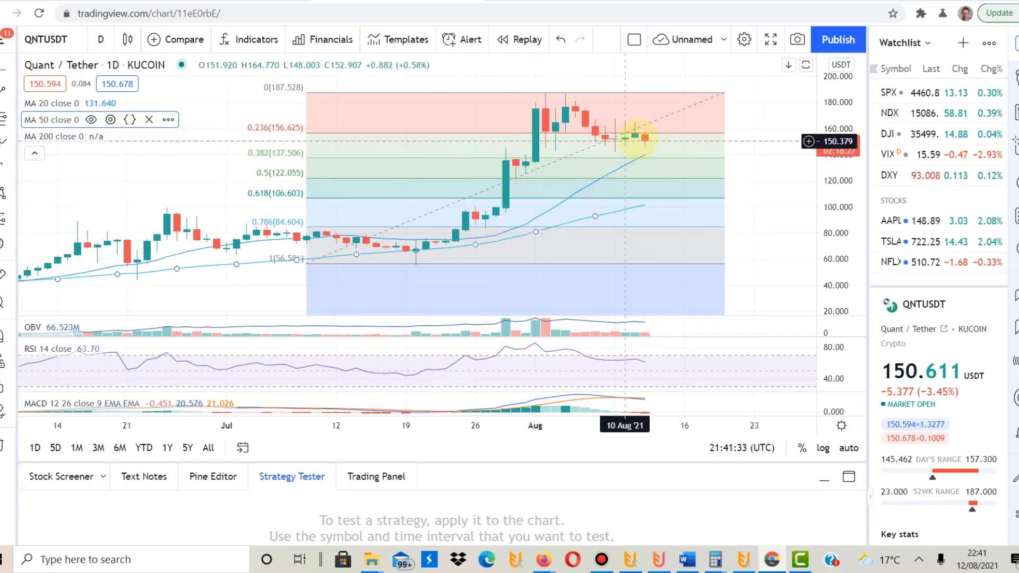
click(2, 91)
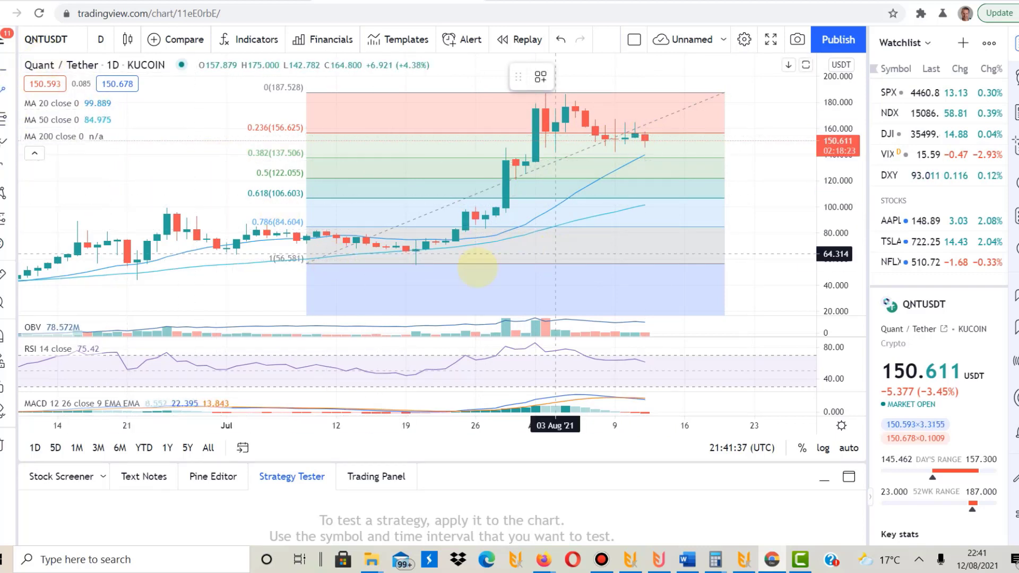
Draw an uptrend line from the 21 Jul low, adjusting its end up to about 180.
click(416, 263)
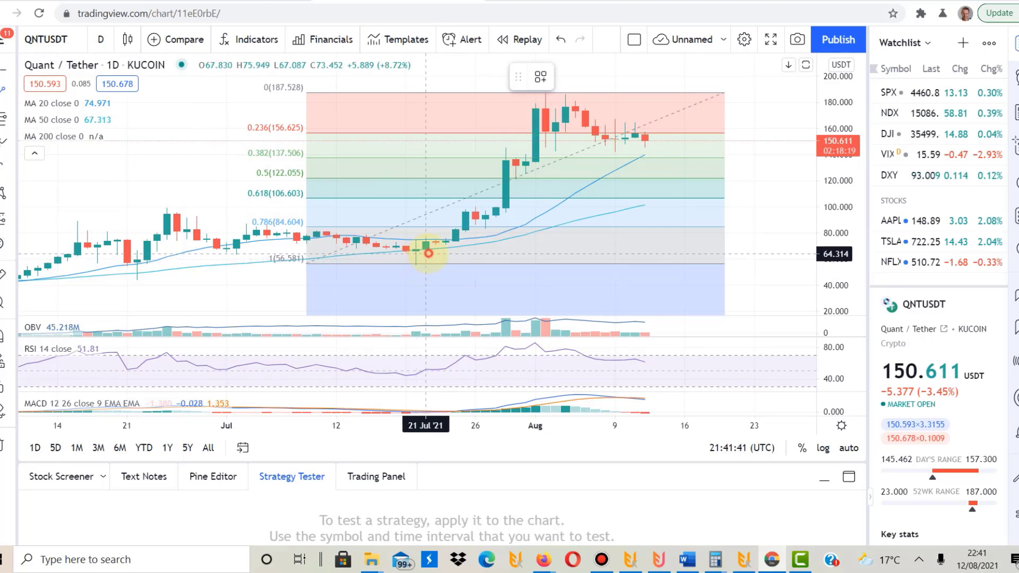
mouse_move(427, 253)
mouse_down()
mouse_move(568, 191)
mouse_move(643, 133)
mouse_move(674, 124)
mouse_move(387, 216)
mouse_move(704, 113)
mouse_up()
drag(425, 253, 426, 260)
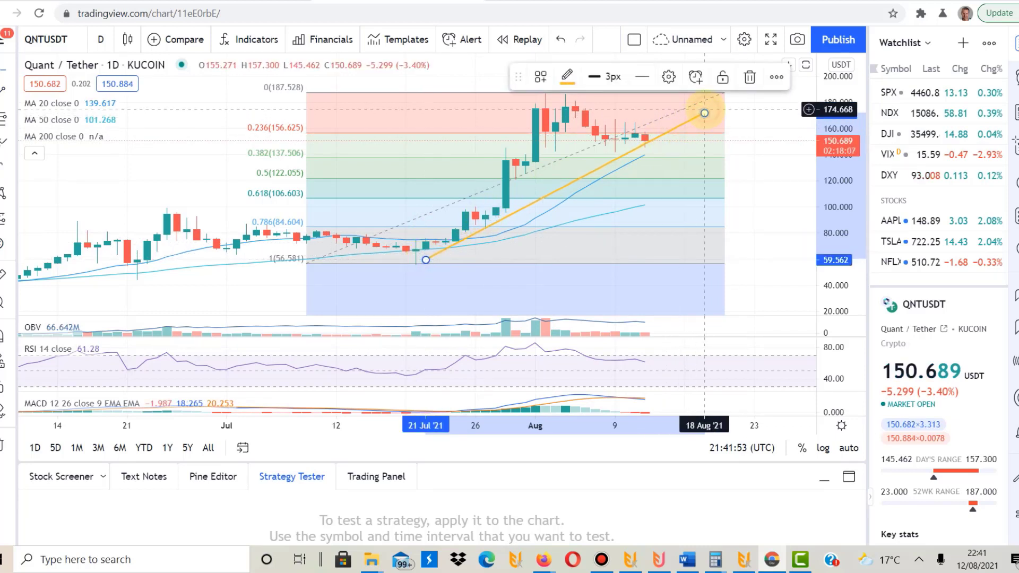
drag(705, 113, 705, 99)
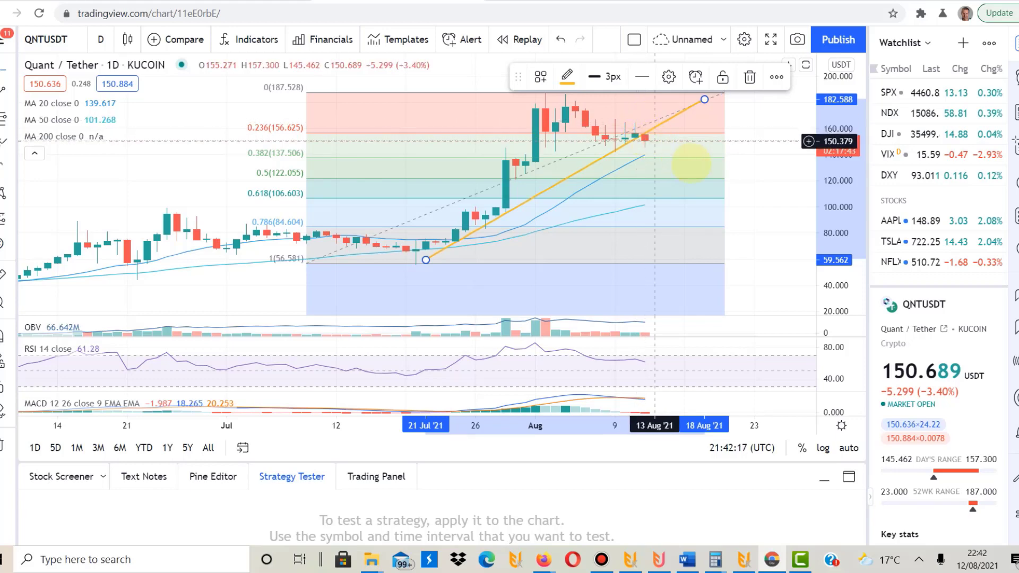
Pan the price chart until the Fibonacci levels down to 1.618 are visible.
drag(690, 164, 683, 213)
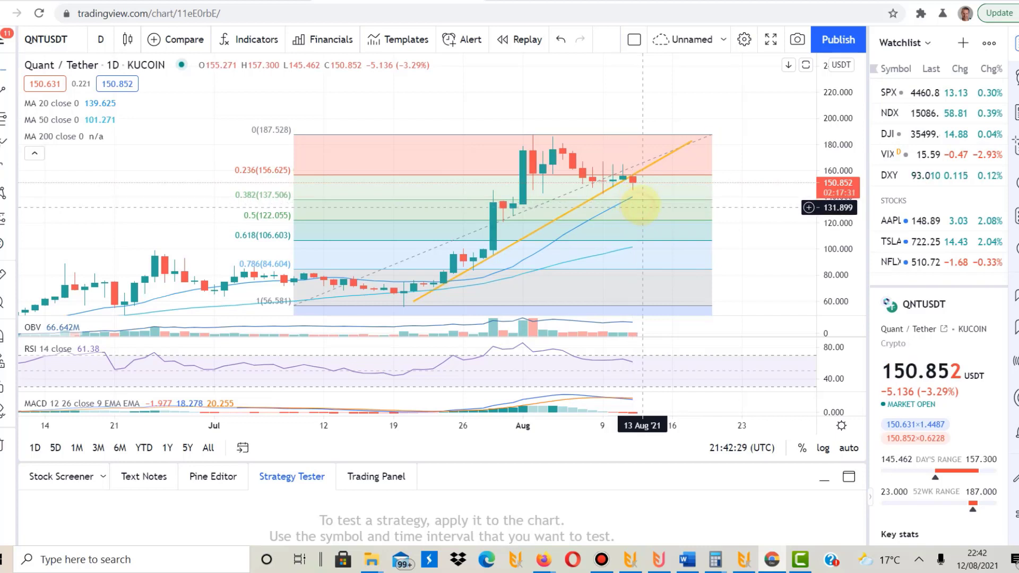
drag(642, 207, 646, 194)
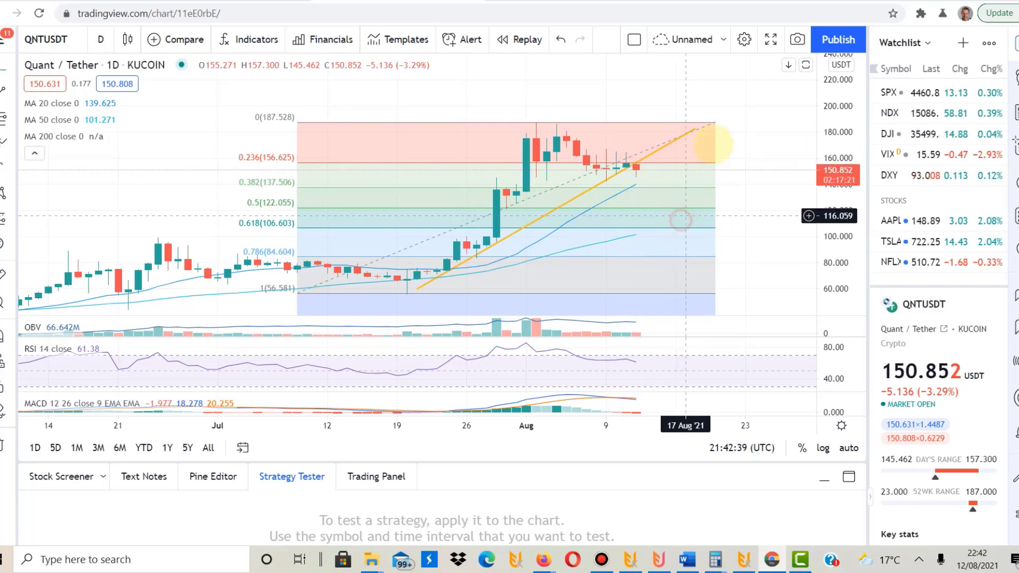
drag(685, 217, 707, 130)
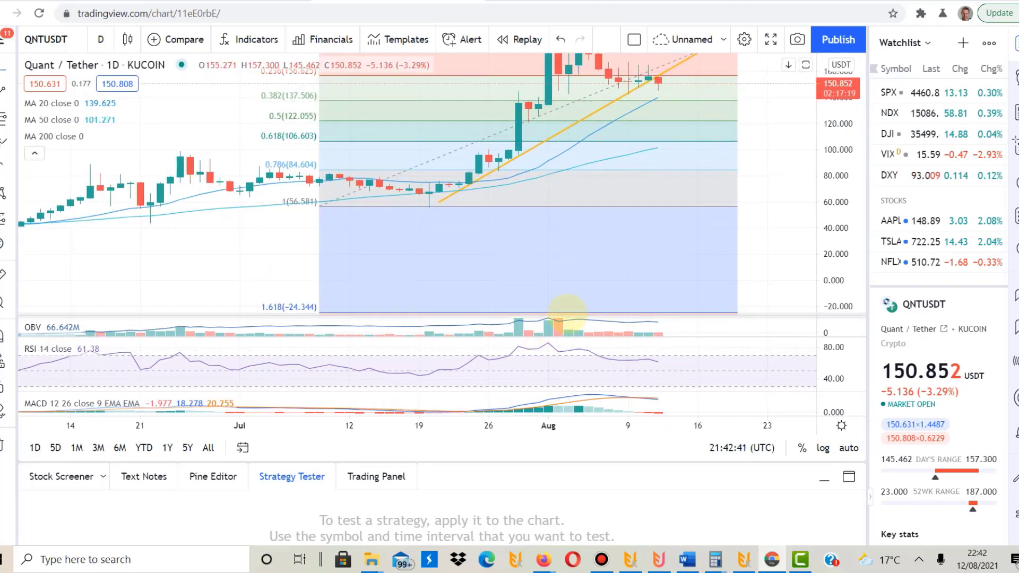
Enlarge the OBV pane, shrink RSI and MACD to thin strips, and show the full Fibonacci range.
drag(606, 314, 599, 256)
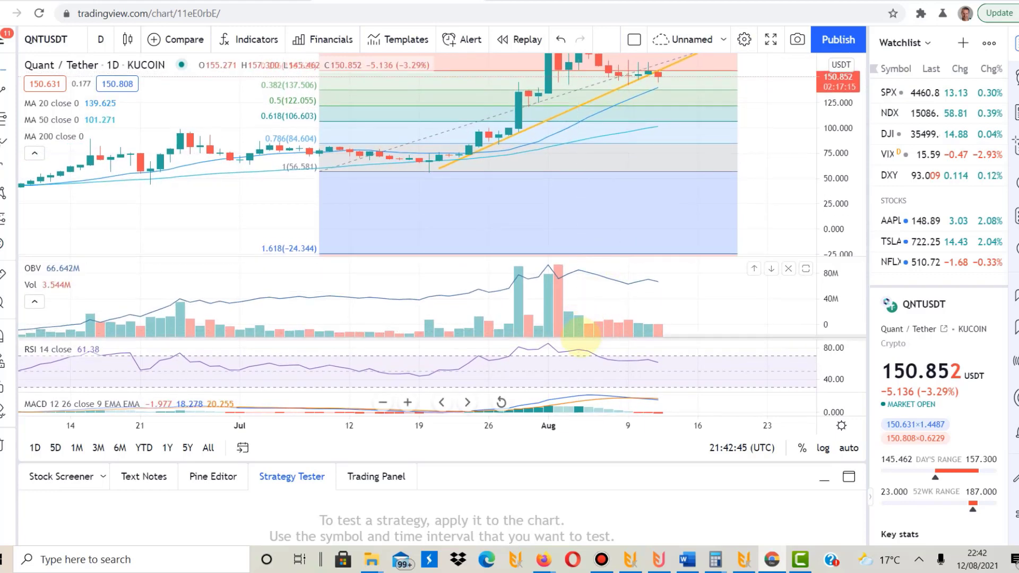
drag(581, 338, 600, 277)
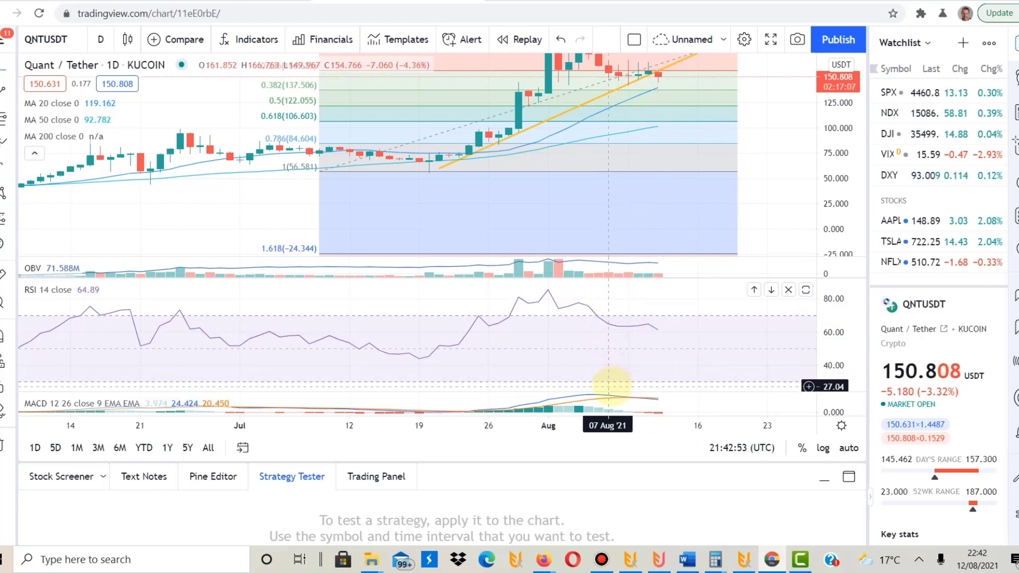
drag(612, 393, 683, 256)
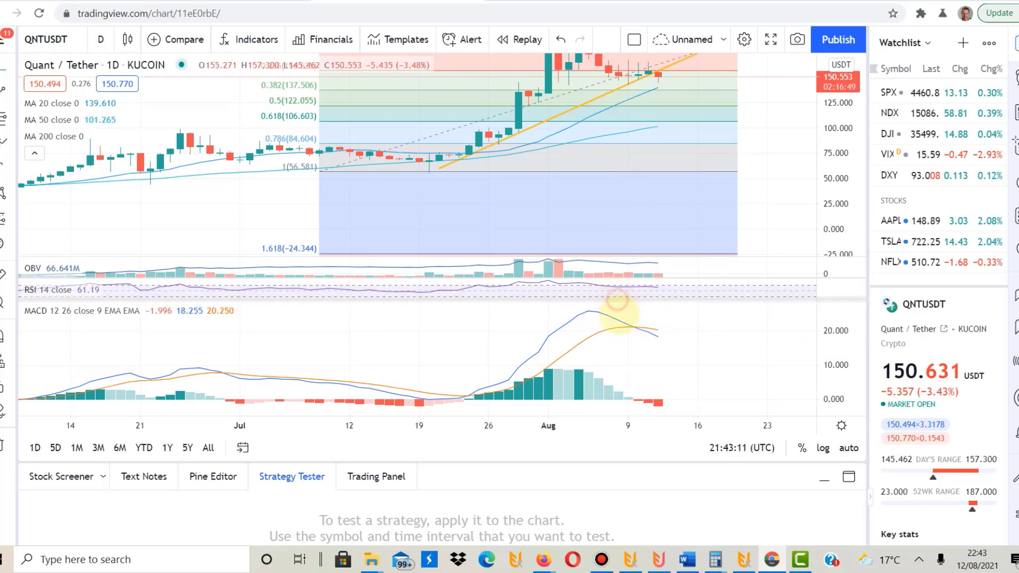
drag(617, 300, 620, 393)
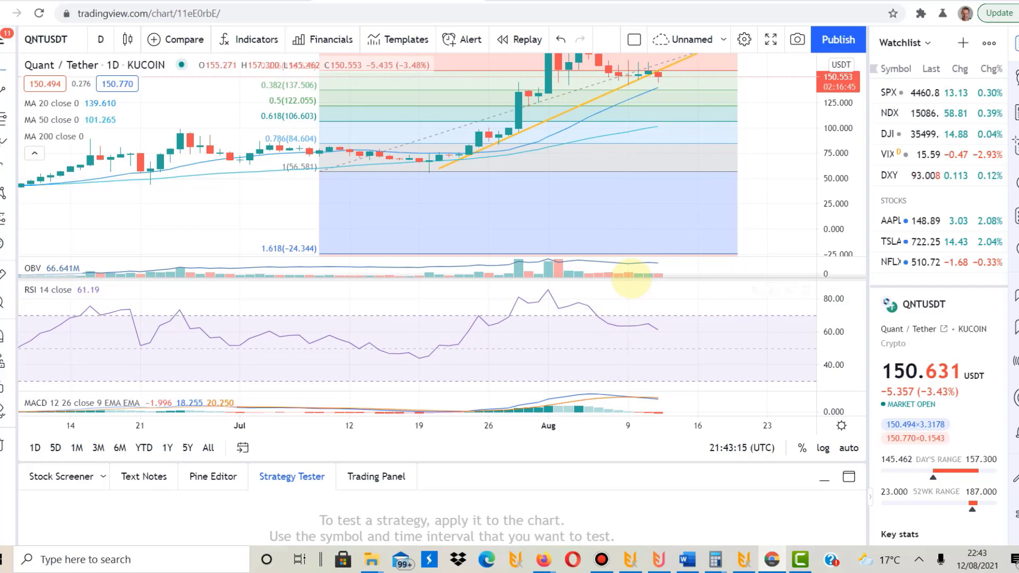
drag(632, 278, 650, 372)
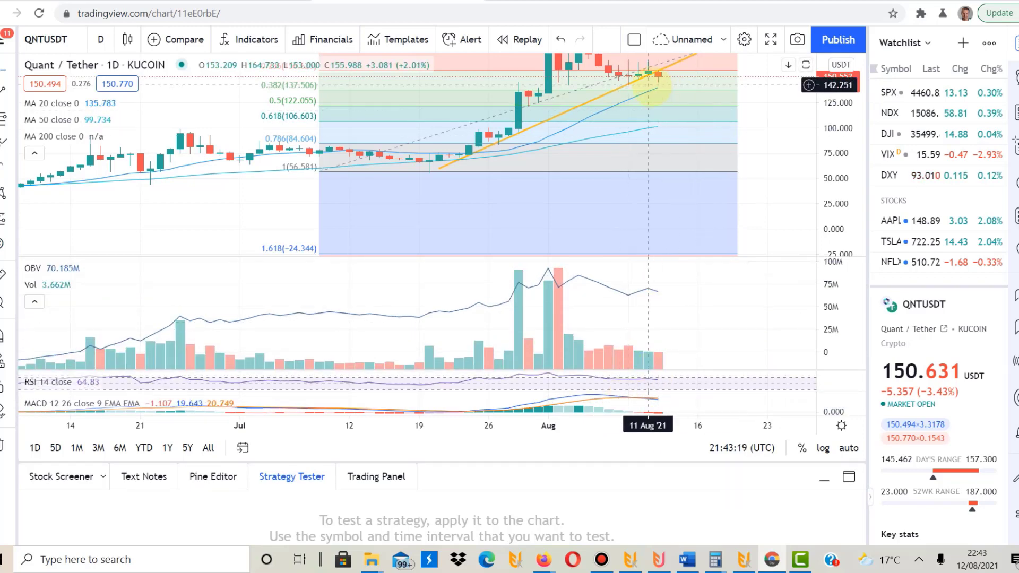
drag(667, 84, 683, 134)
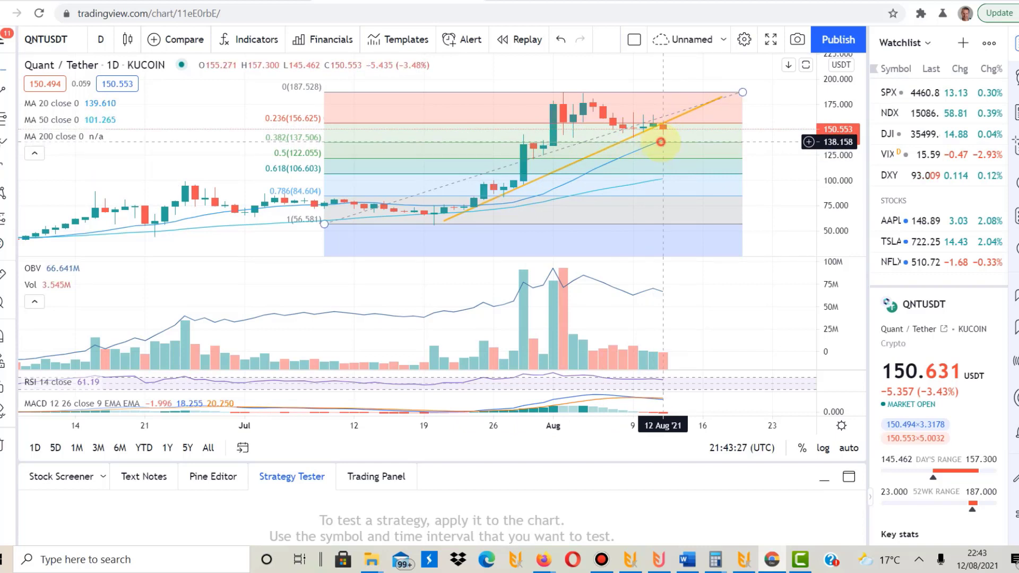
click(657, 141)
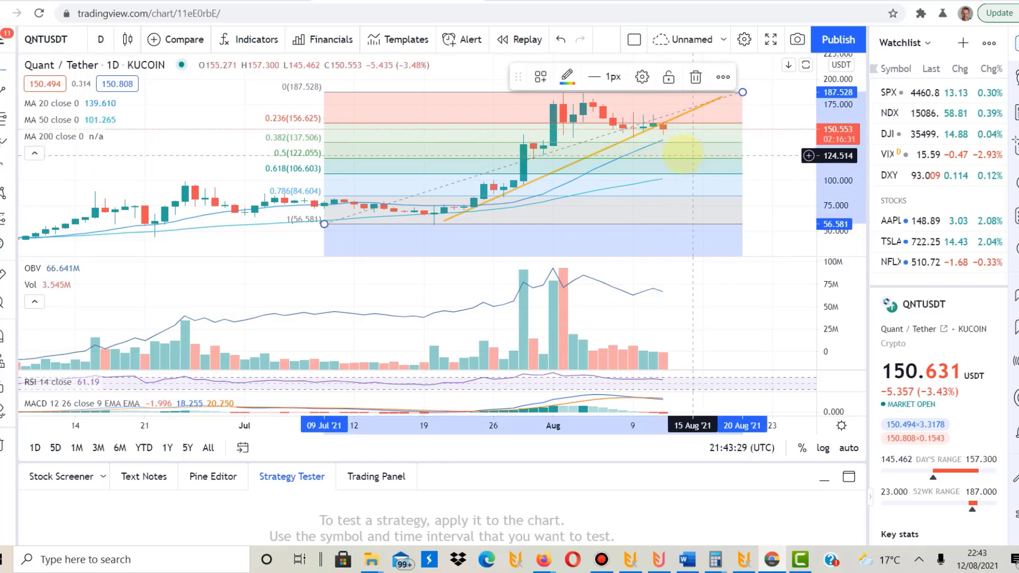
click(684, 154)
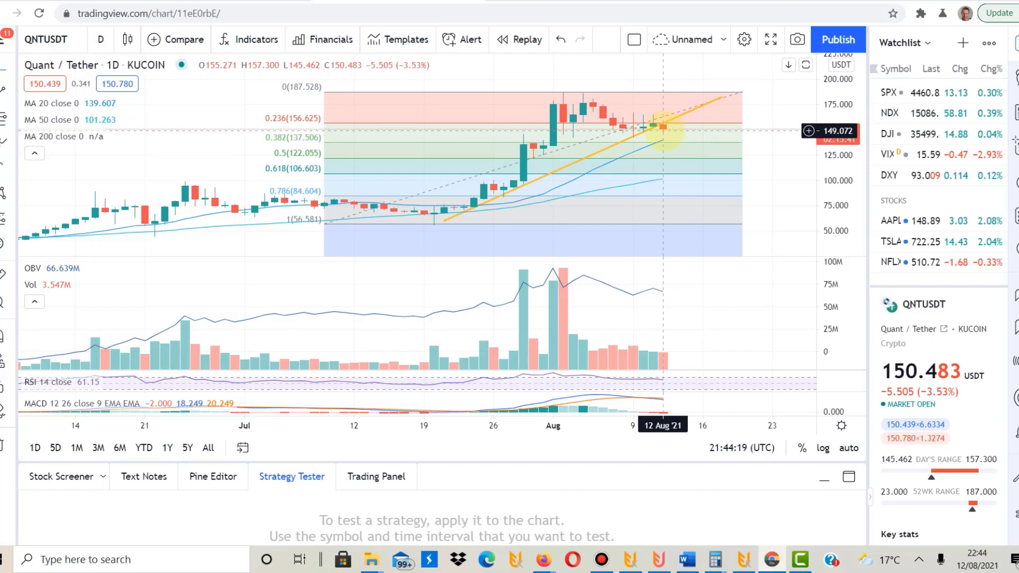
click(663, 126)
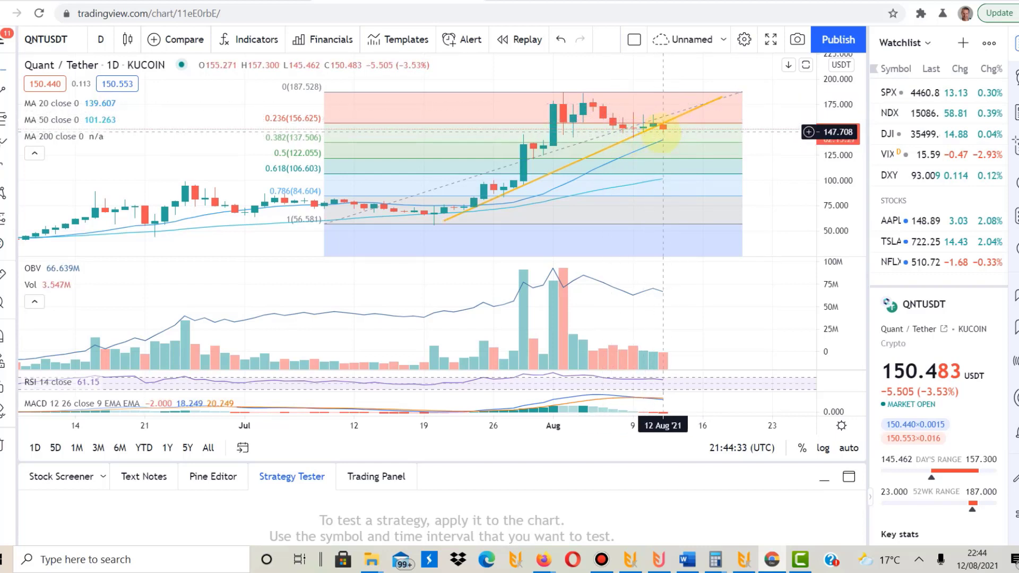
click(662, 142)
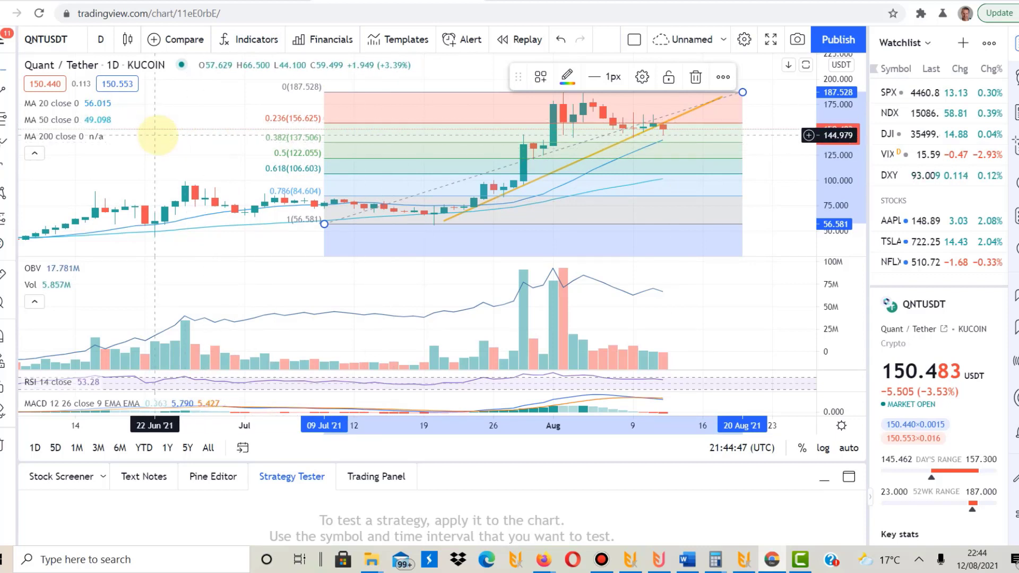
Change the QNTUSDT chart interval from daily to 1 week.
scroll(155, 135, down, 2)
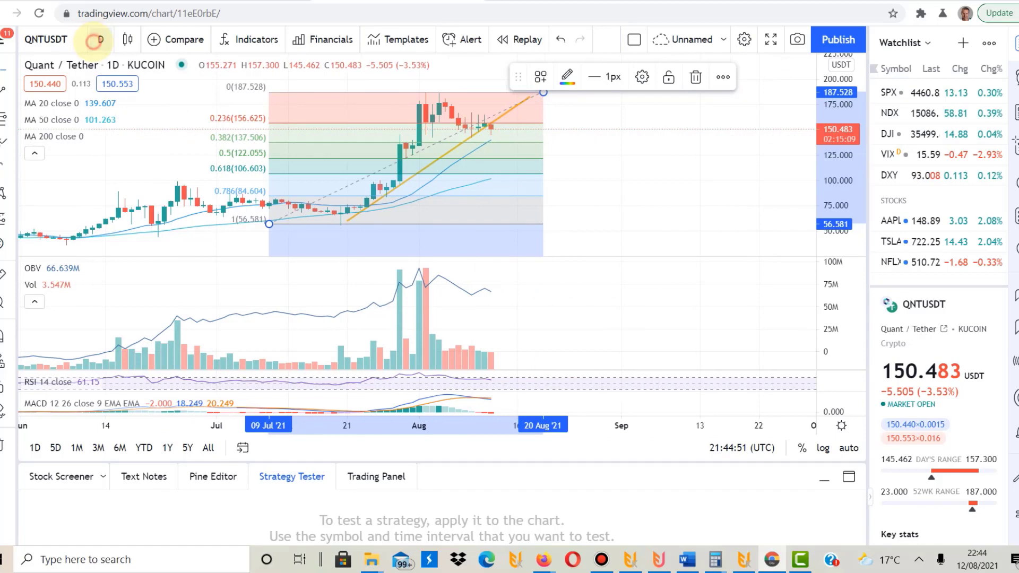
click(94, 40)
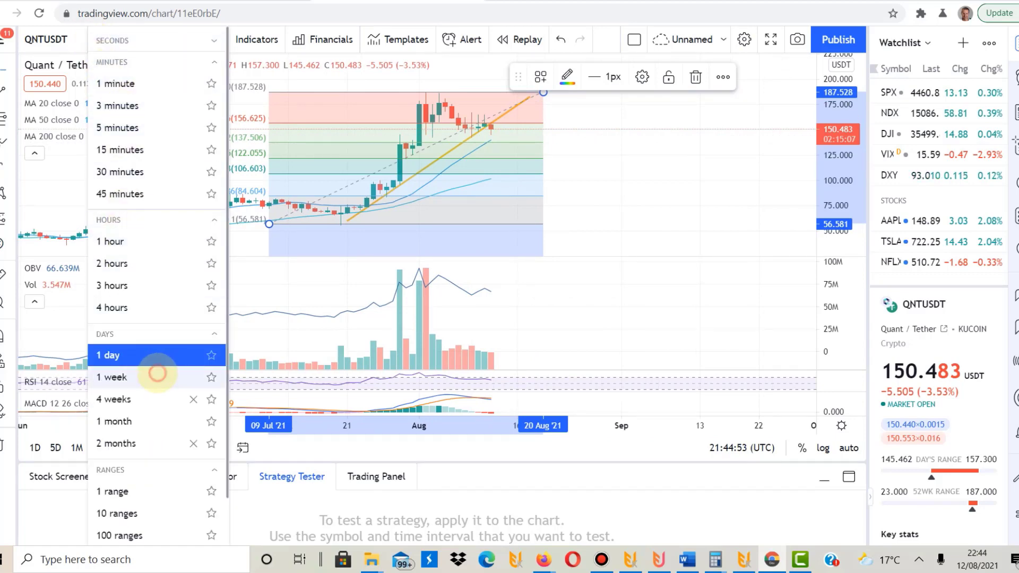
click(157, 376)
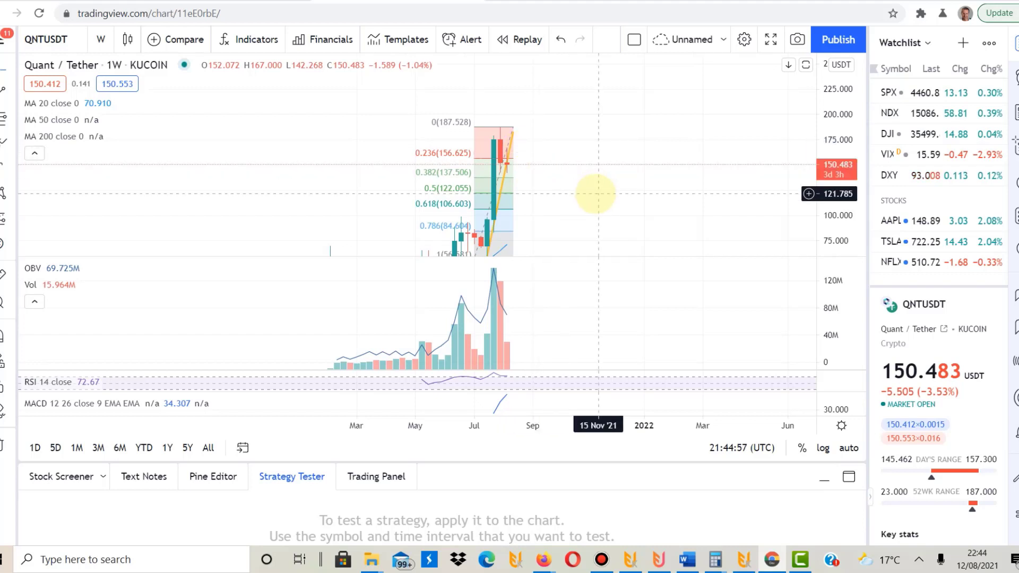
scroll(598, 194, up, 1)
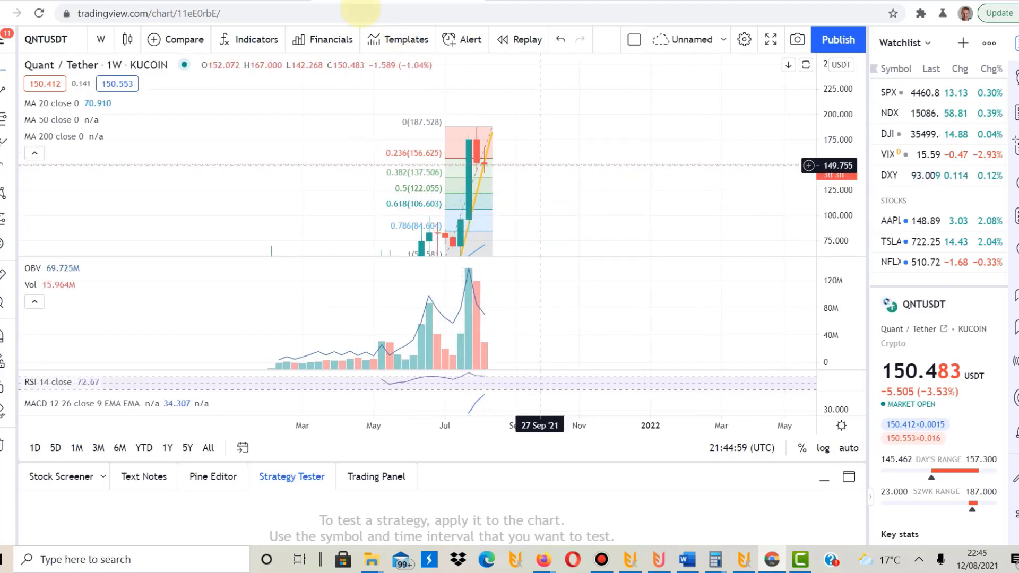